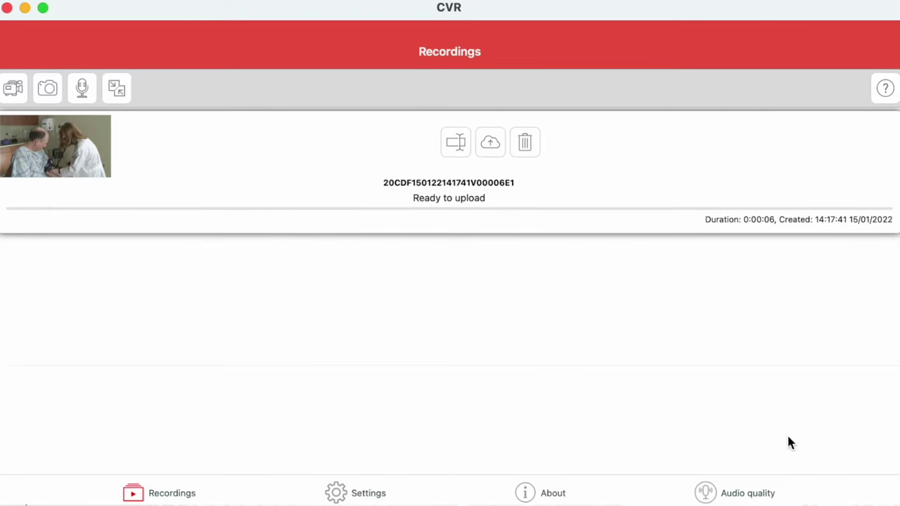
Rename the recording to 'My-first-consult'.
left_click(456, 143)
double_click(463, 128)
type("My-first-")
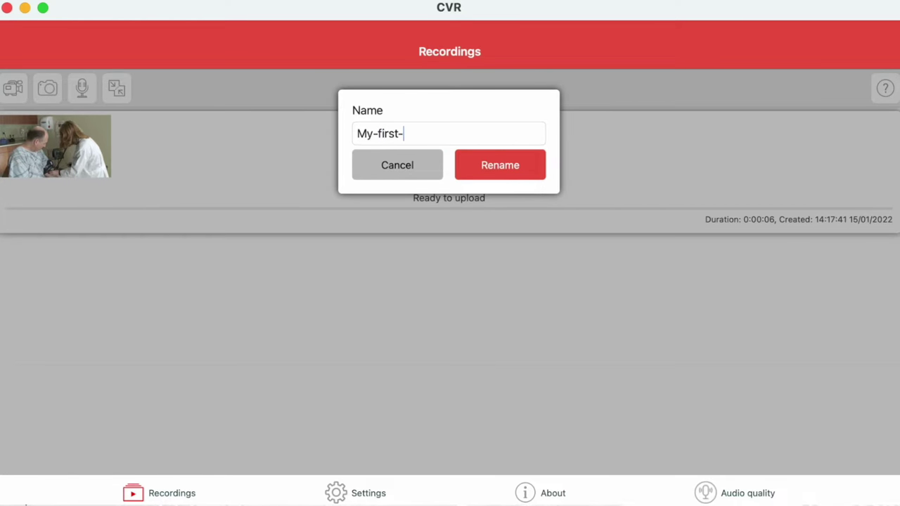
type("consult")
left_click(484, 163)
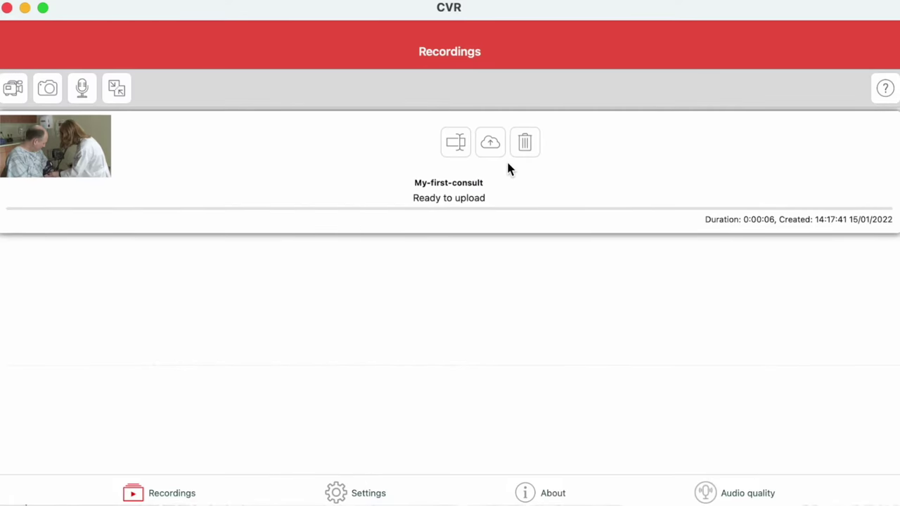
Send My-first-consult to the server, then upload 's1 blood pressure check.mov' to Videolab.
left_click(491, 144)
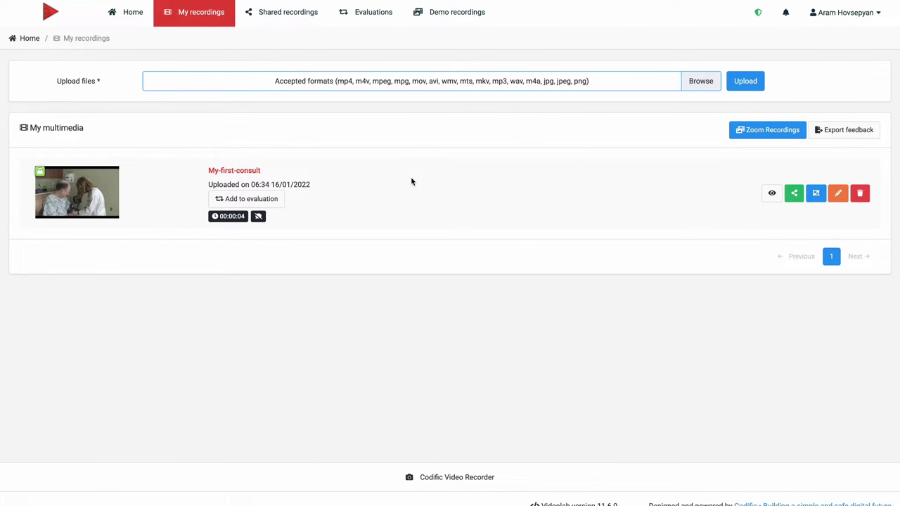
left_click(470, 83)
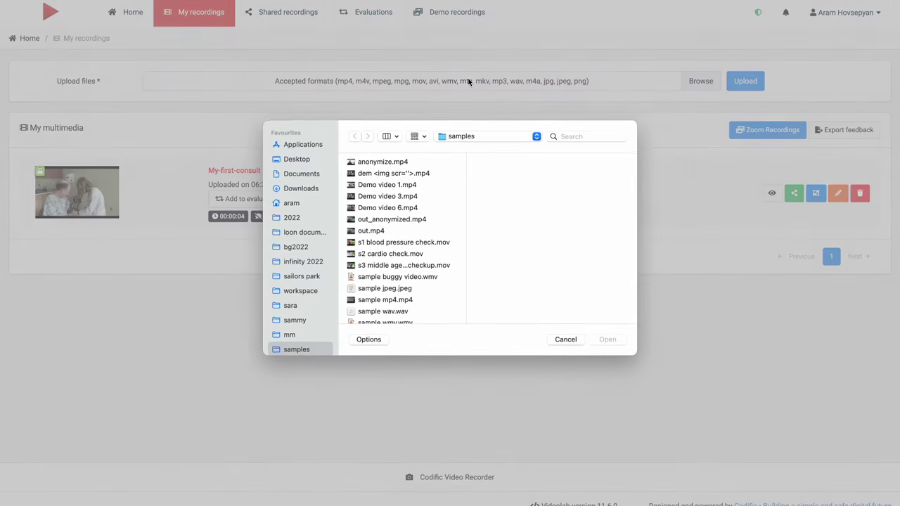
double_click(402, 243)
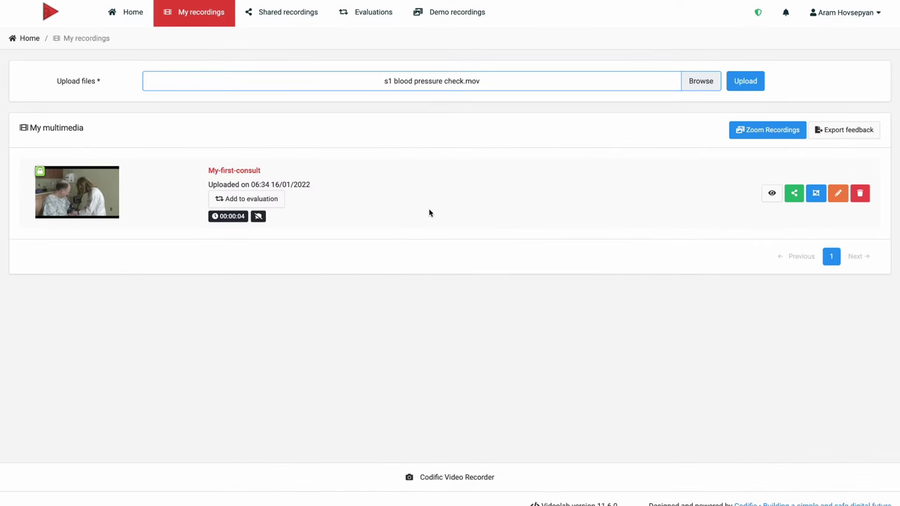
left_click(737, 81)
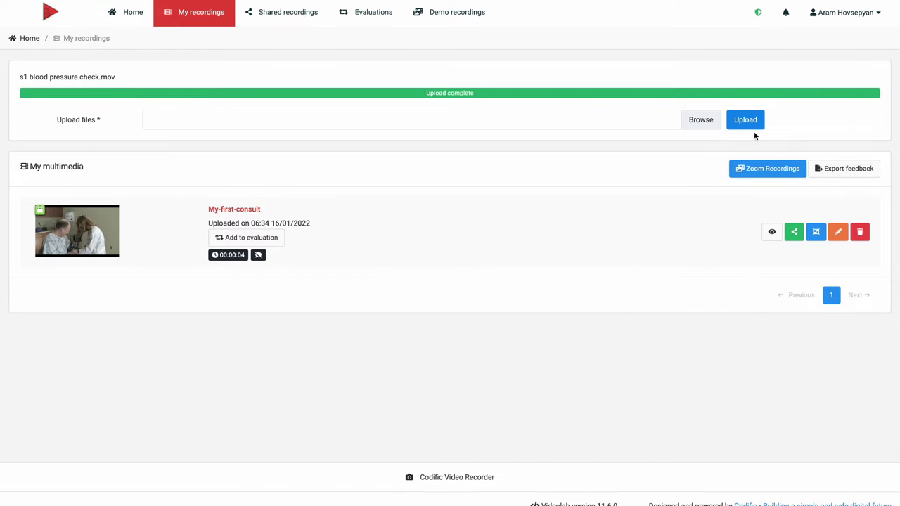
left_click(786, 121)
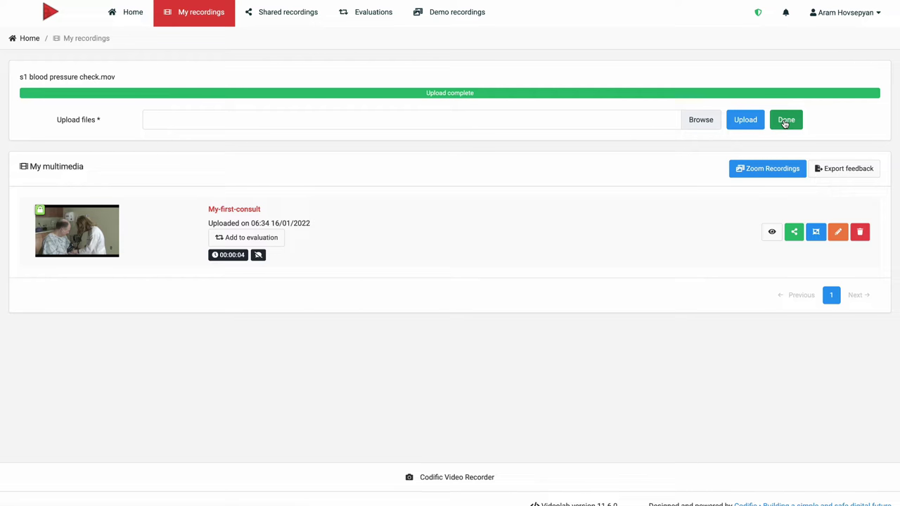
left_click(786, 121)
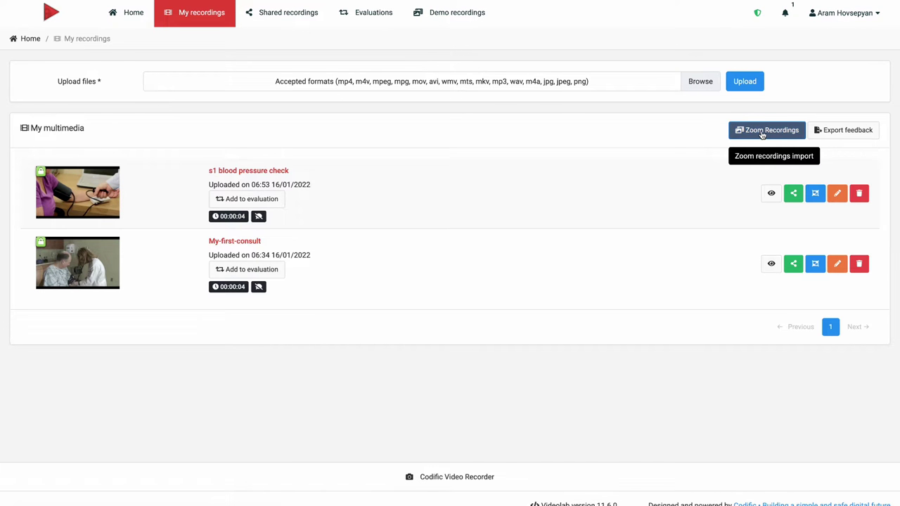
Import the Zoom 'Shared screen with speaker view' consult recording into Videolab.
left_click(763, 133)
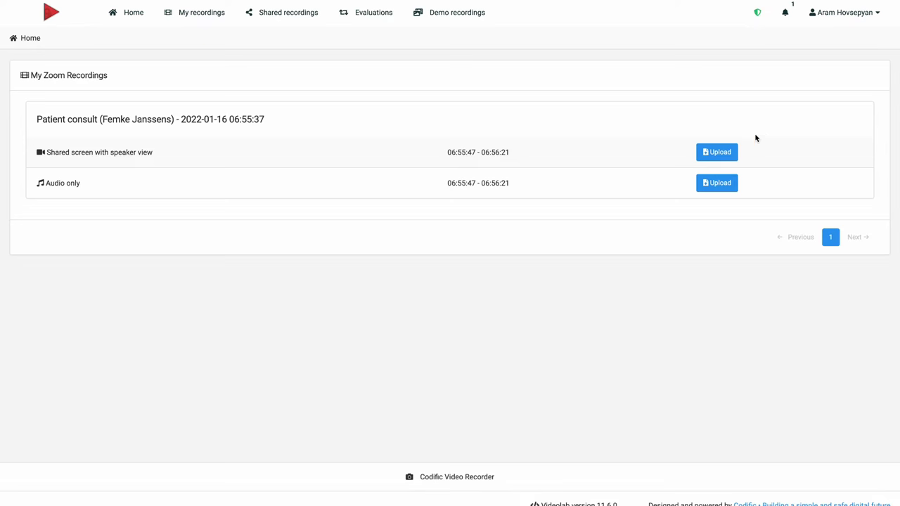
left_click(727, 153)
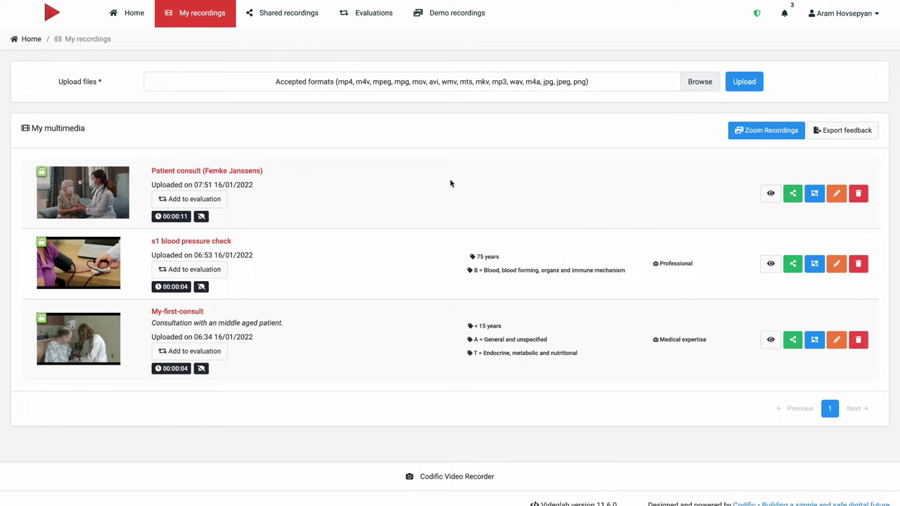
Describe the patient consult as 'An elderly patient with numbness complaints in the lower back'.
left_click(838, 195)
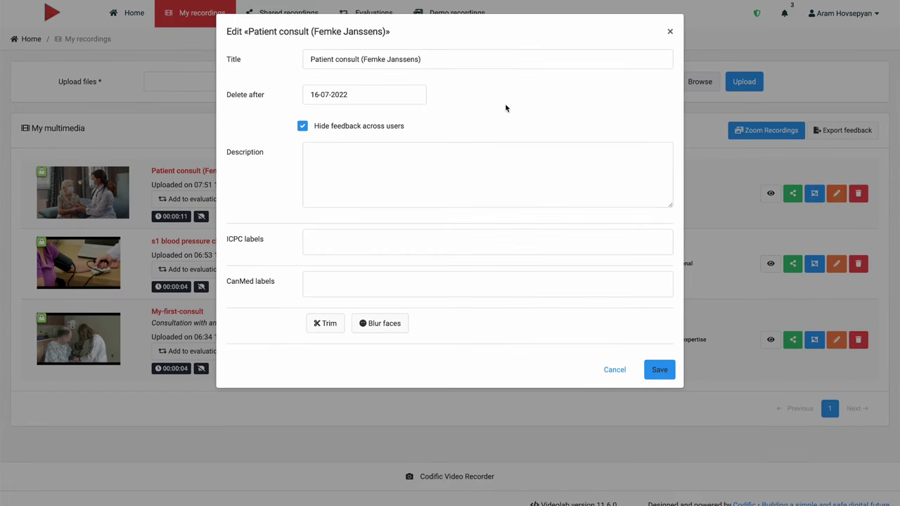
left_click(428, 161)
type("An elderly")
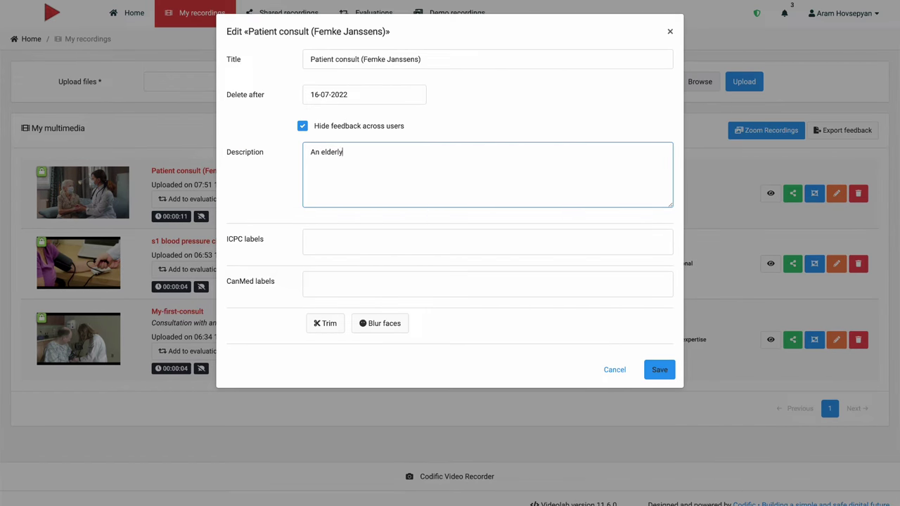
type(" patient with numbness complaints")
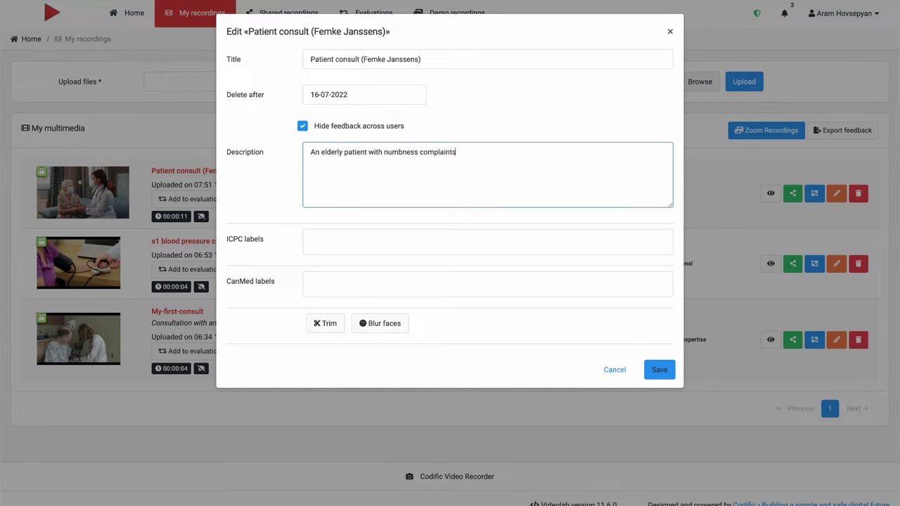
type(" in the lower back")
key("BackSpace")
key("BackSpace")
key("BackSpace")
key("BackSpace")
type("back")
Add ICPC labels 75 years and N = Neurological.
left_click(370, 248)
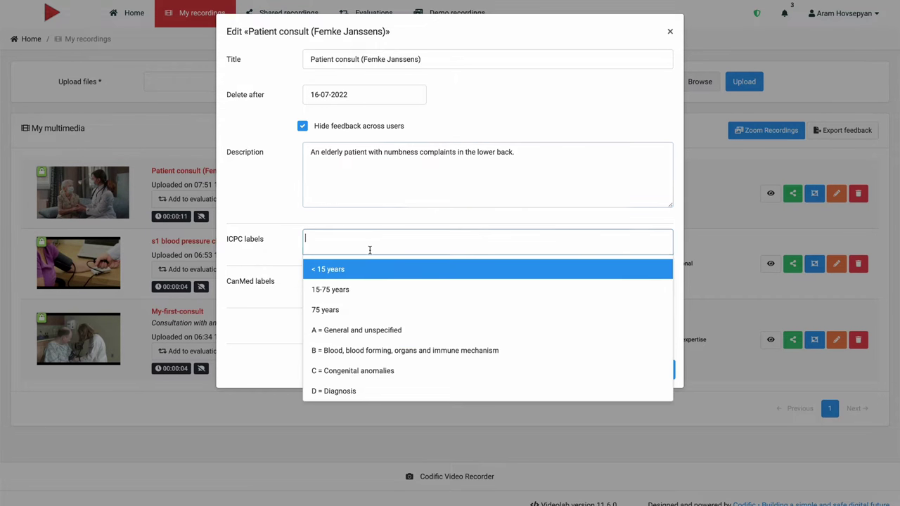
left_click(343, 309)
left_click(416, 239)
type("neu")
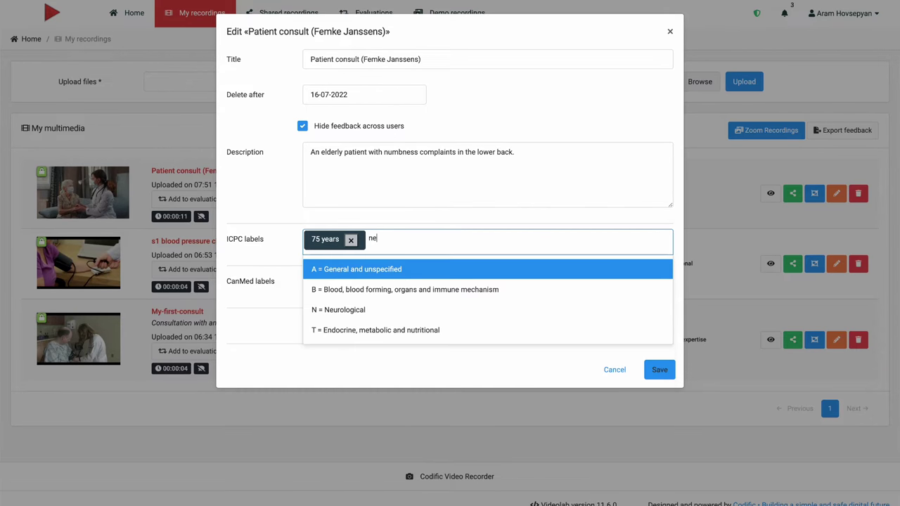
left_click(388, 275)
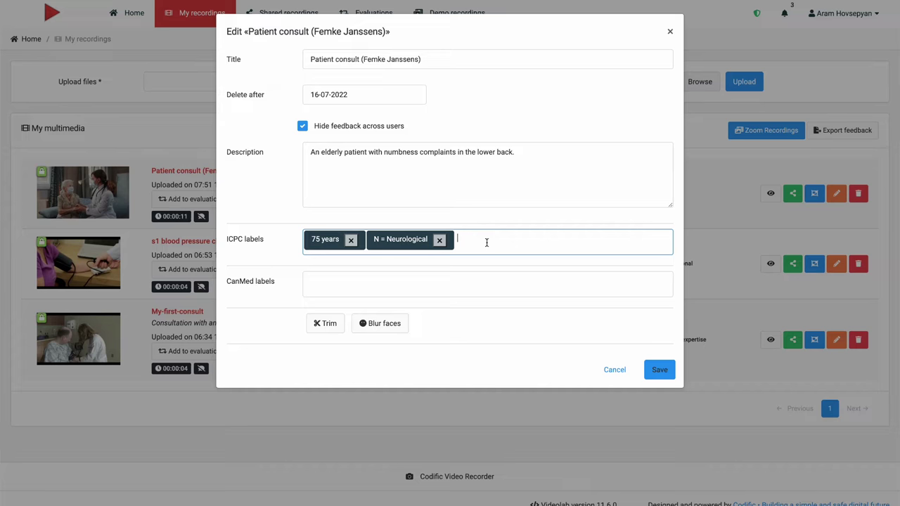
Add CanMed labels Medical expertise and Communication.
left_click(425, 285)
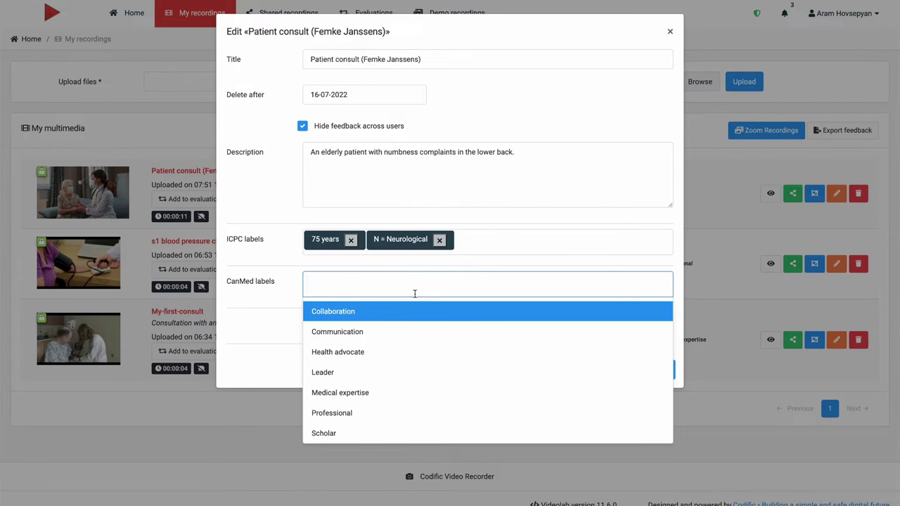
left_click(359, 392)
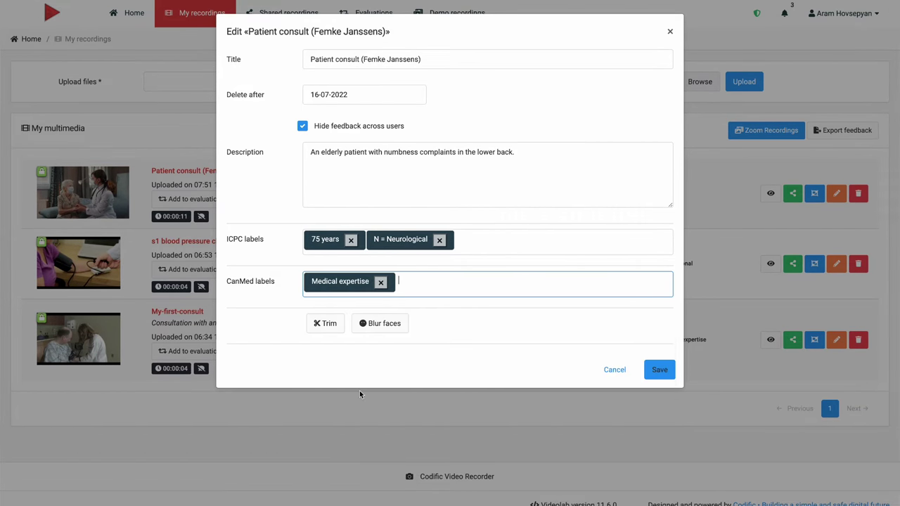
left_click(436, 287)
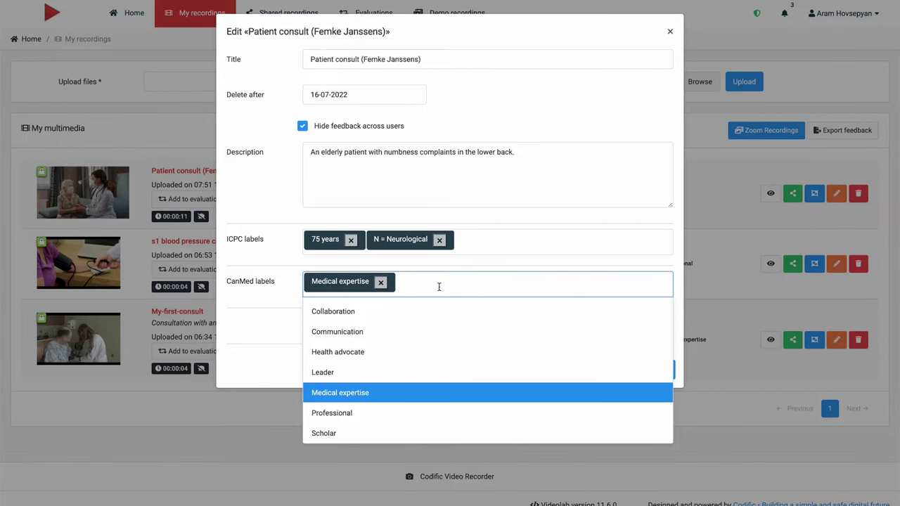
left_click(379, 339)
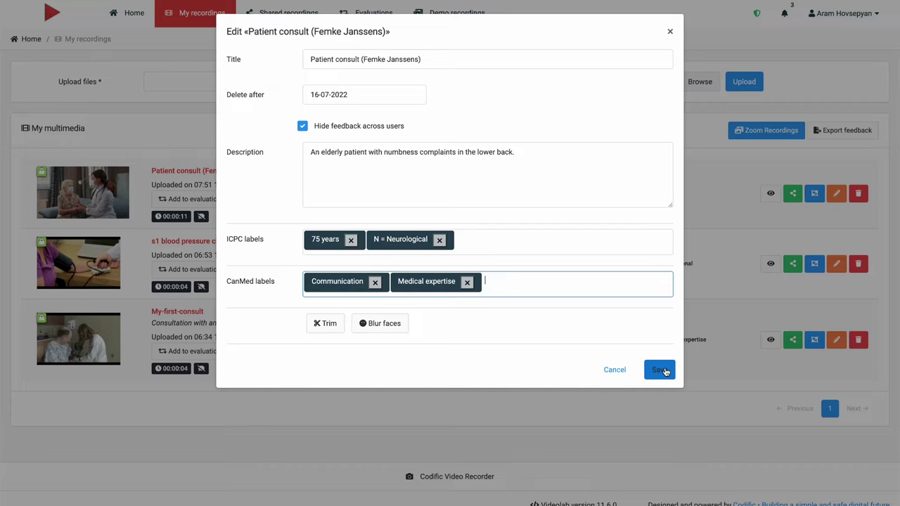
Save the description and labels, and trim the recording to 00:02–00:09.
left_click(664, 370)
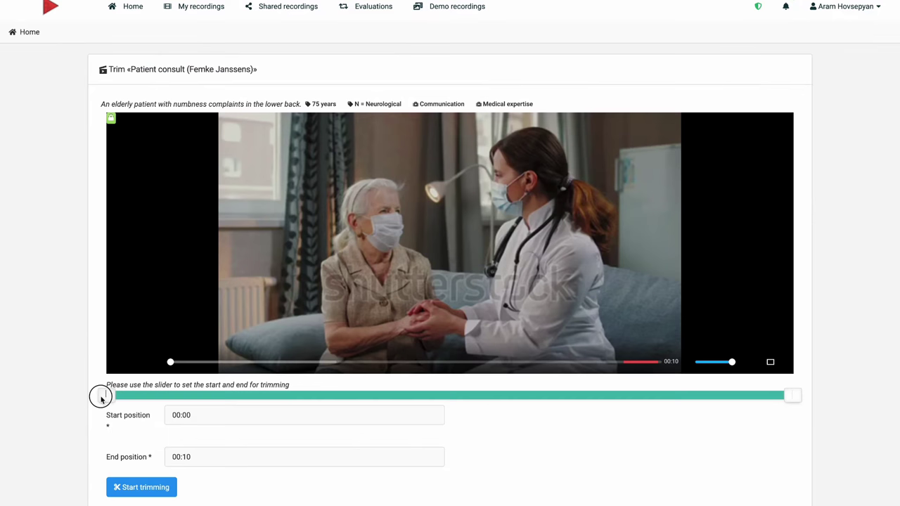
left_click_drag(100, 398, 235, 396)
left_click_drag(791, 396, 662, 395)
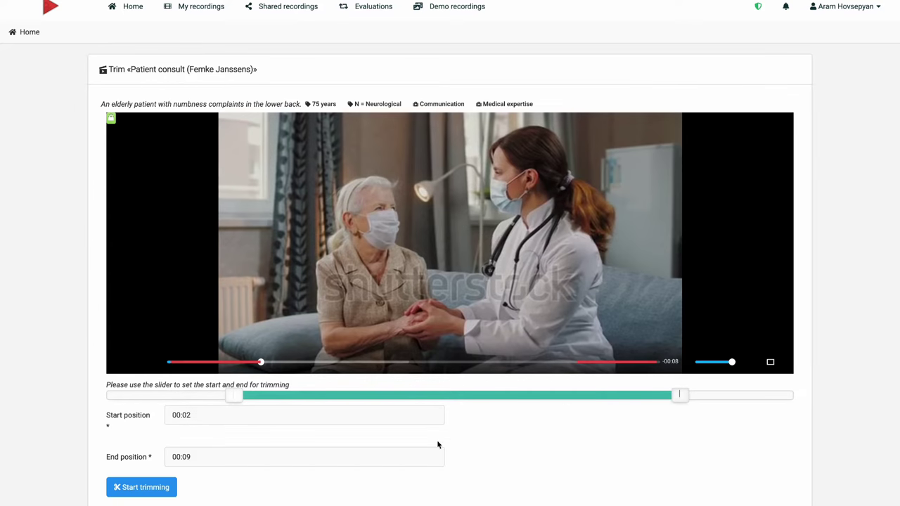
scroll(439, 444, "down", 1)
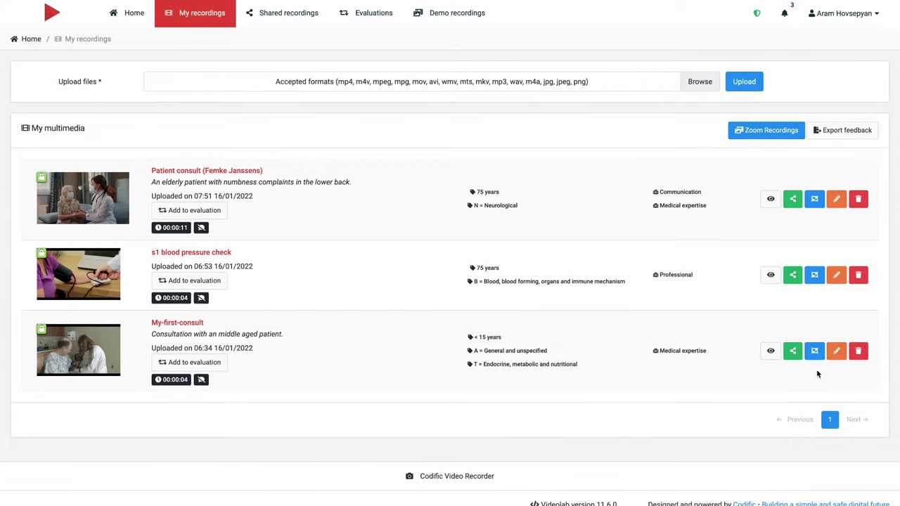
Set up a merge of My-first-consult titled 'Merged consultation' with s1 blood pressure check.
left_click(814, 351)
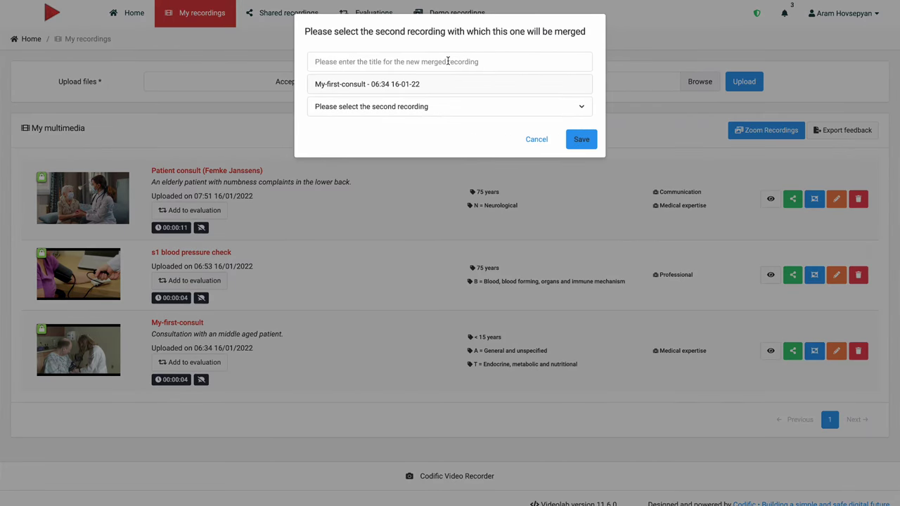
left_click(449, 61)
type("Merge")
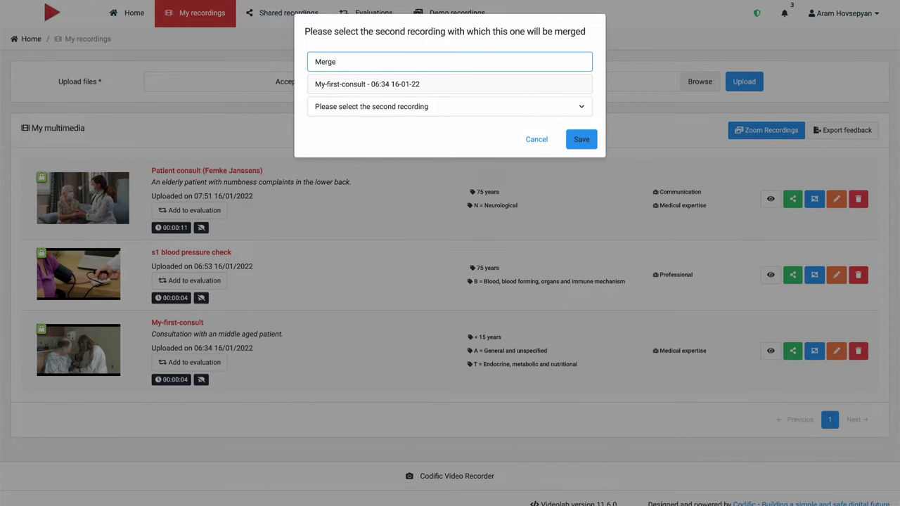
type("d consultation")
left_click(384, 107)
left_click(376, 203)
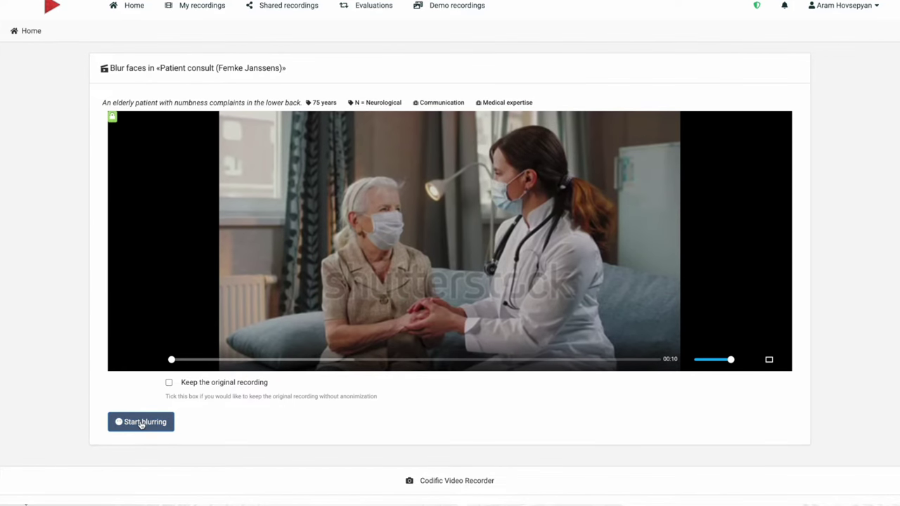
left_click(141, 424)
Blur the faces in the patient consult and play the result to check it.
left_click(54, 489)
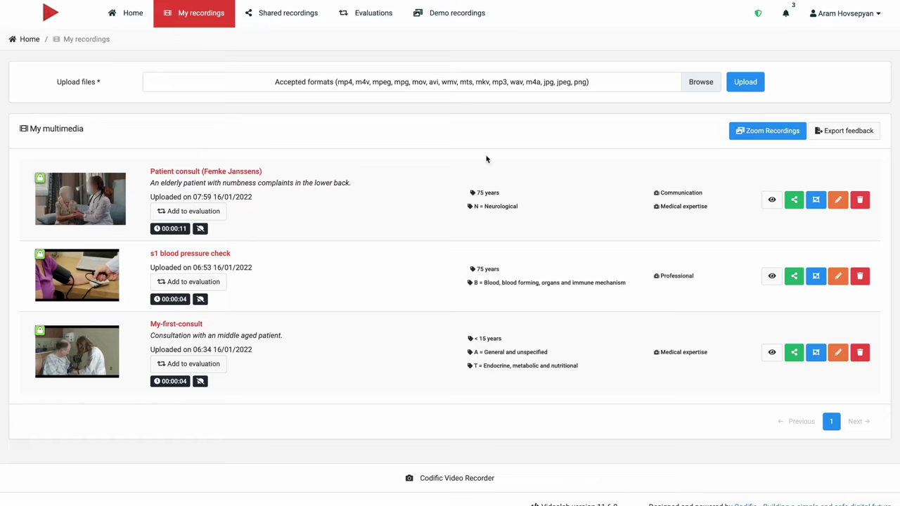
Share the Patient consult recording with four trainees.
left_click(795, 201)
left_click(332, 158)
left_click(331, 239)
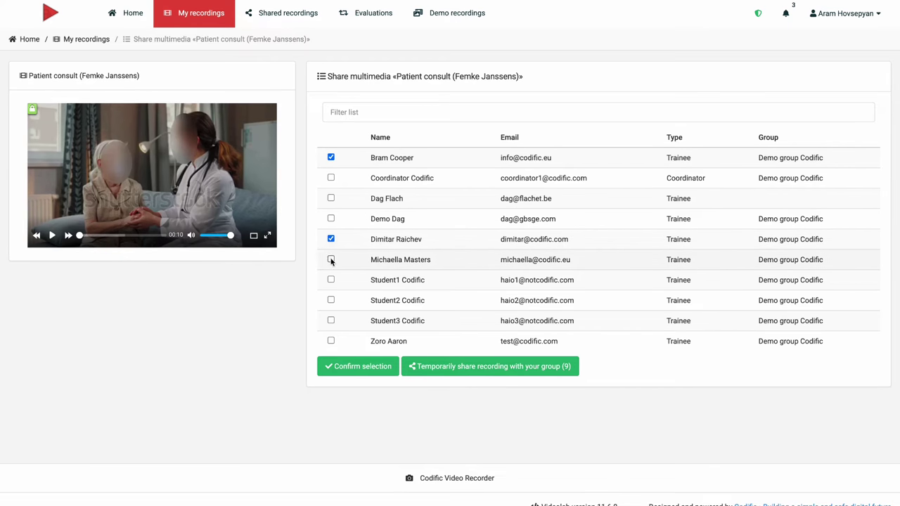
left_click(331, 259)
left_click(331, 341)
left_click(333, 366)
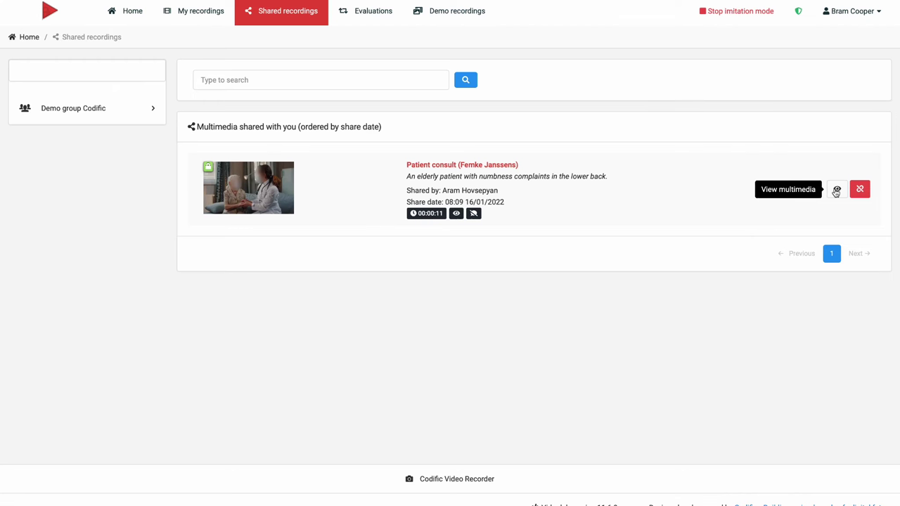
Post the open feedback 'Overall a good job.' on the shared consult.
left_click(836, 190)
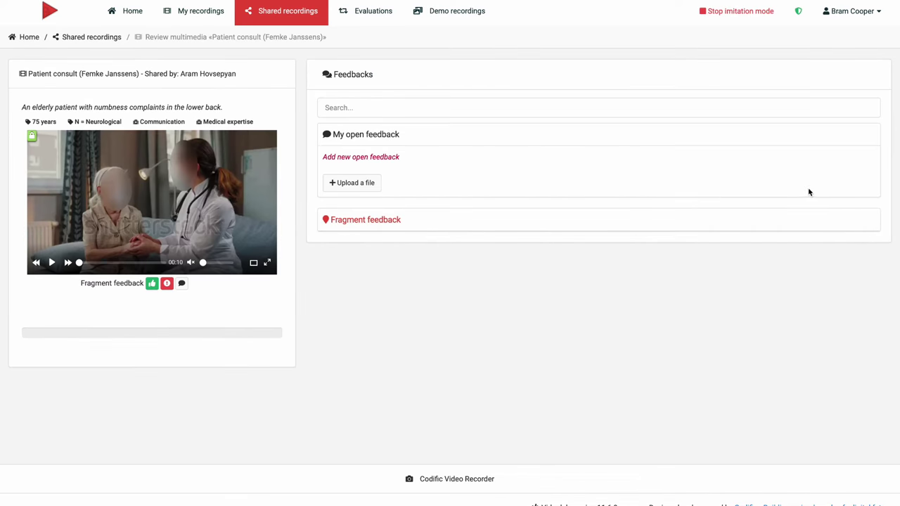
left_click(385, 158)
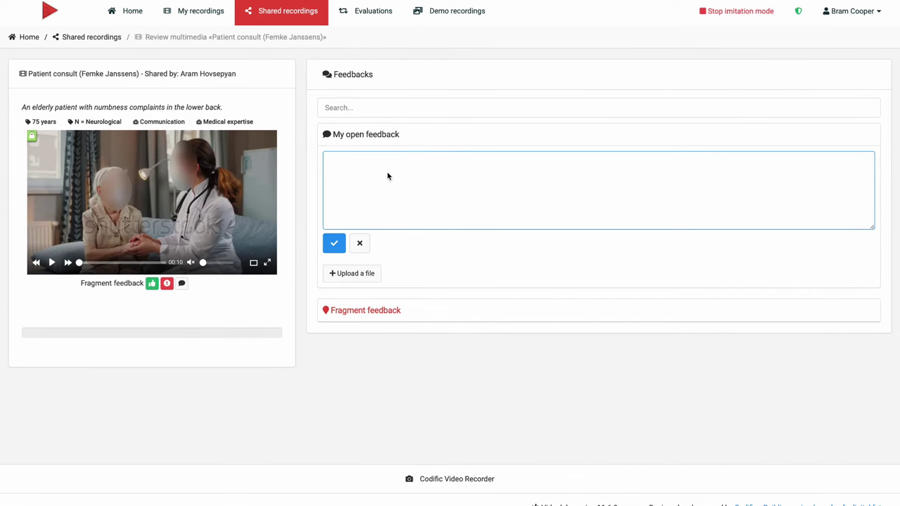
type("Overall a good job.")
left_click(333, 243)
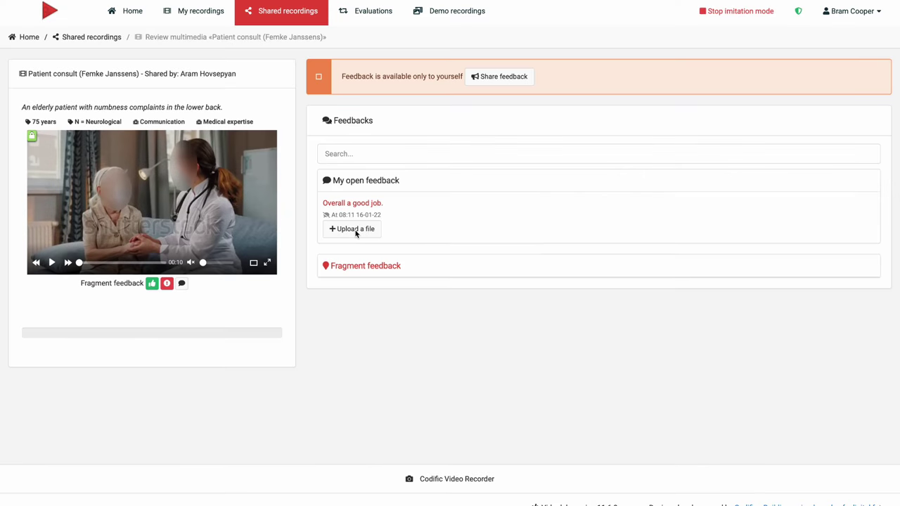
Attach the additional feedback form document to the open feedback.
left_click(356, 232)
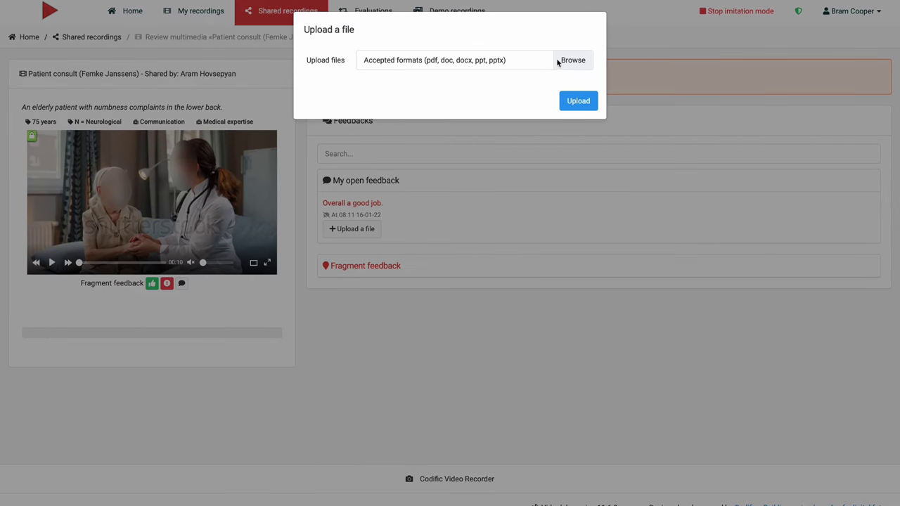
left_click(559, 63)
double_click(319, 101)
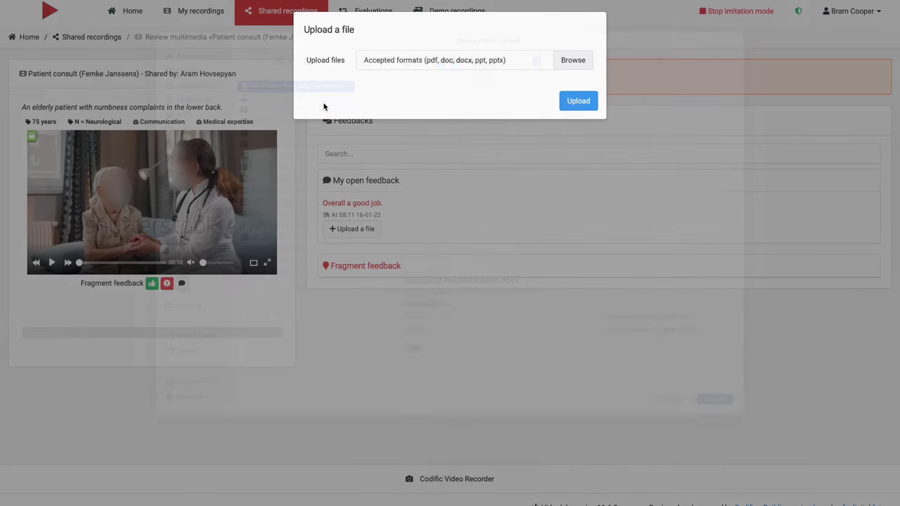
left_click(595, 105)
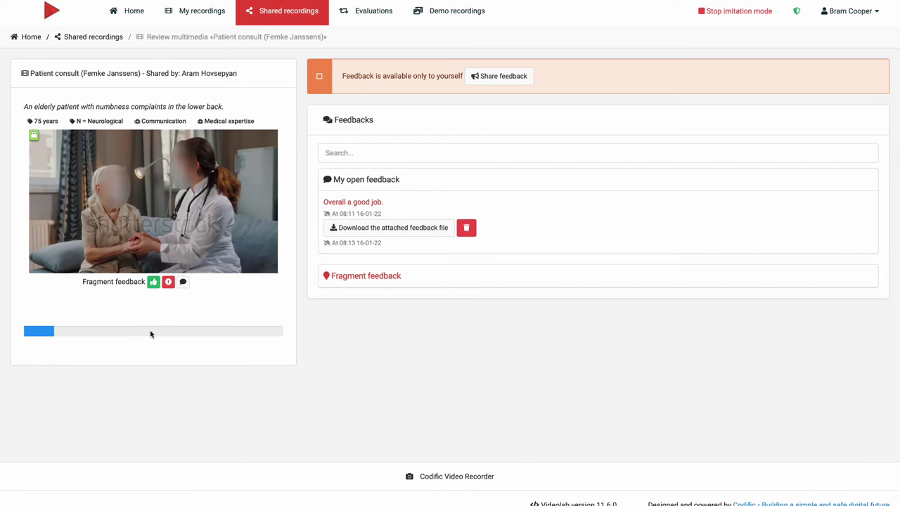
Add positive fragment feedback 'Great empathetic reaction here.' at this moment of the video.
left_click(154, 282)
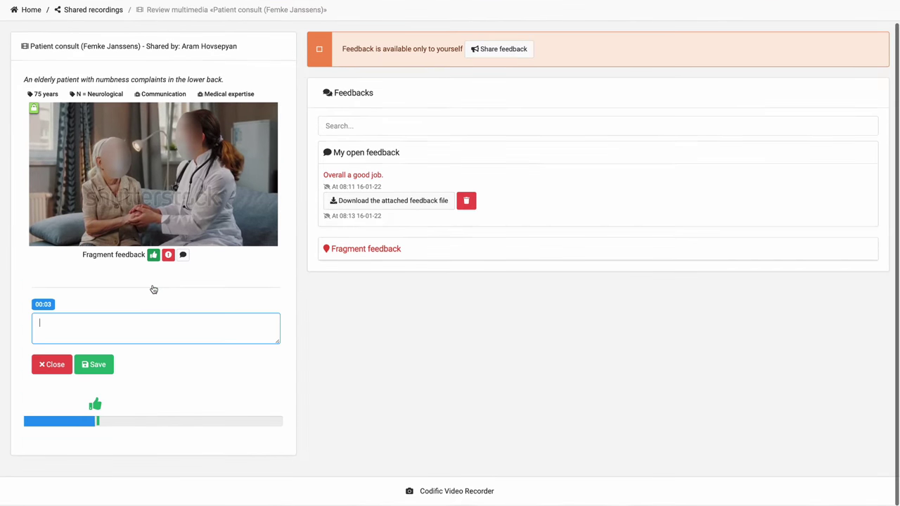
type("Greate")
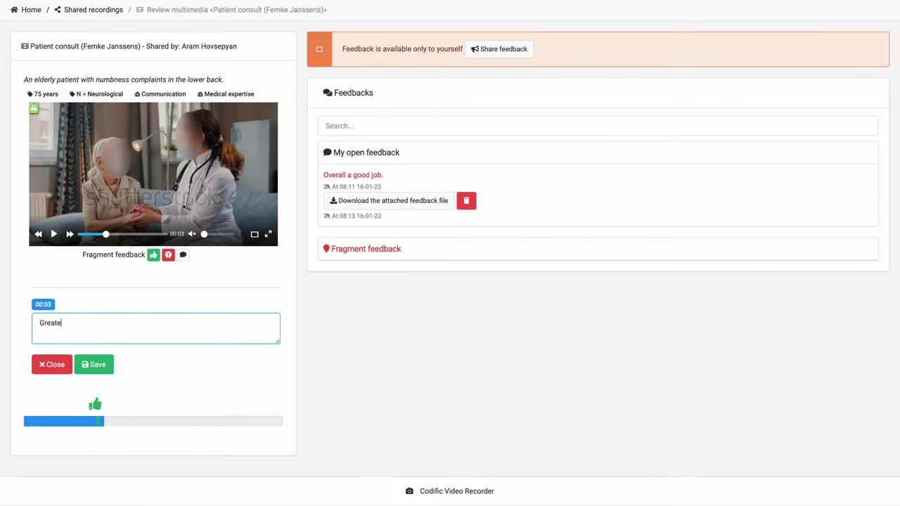
key("BackSpace")
type("empathetic reaction here.")
left_click(99, 365)
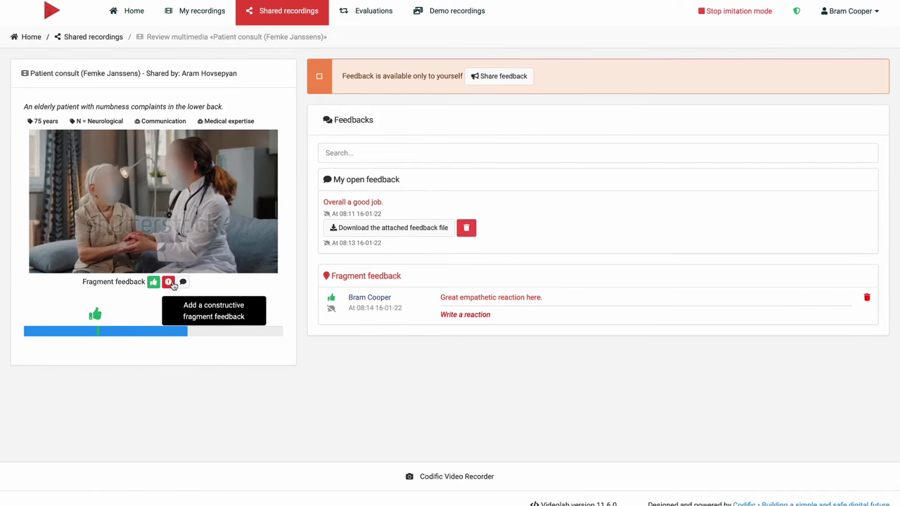
Add constructive feedback about listening more to the patient, and reply 'I disagree'.
left_click(168, 282)
type("I would")
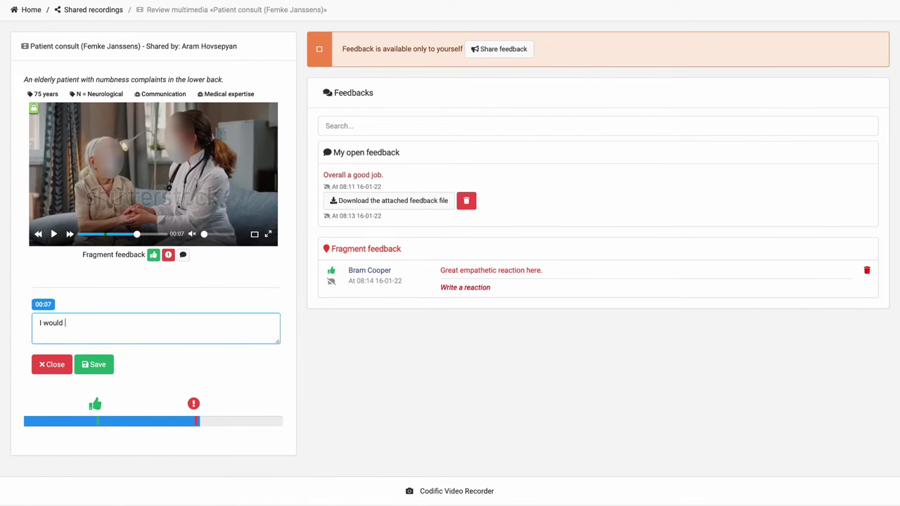
type(" continue listening more to the pat")
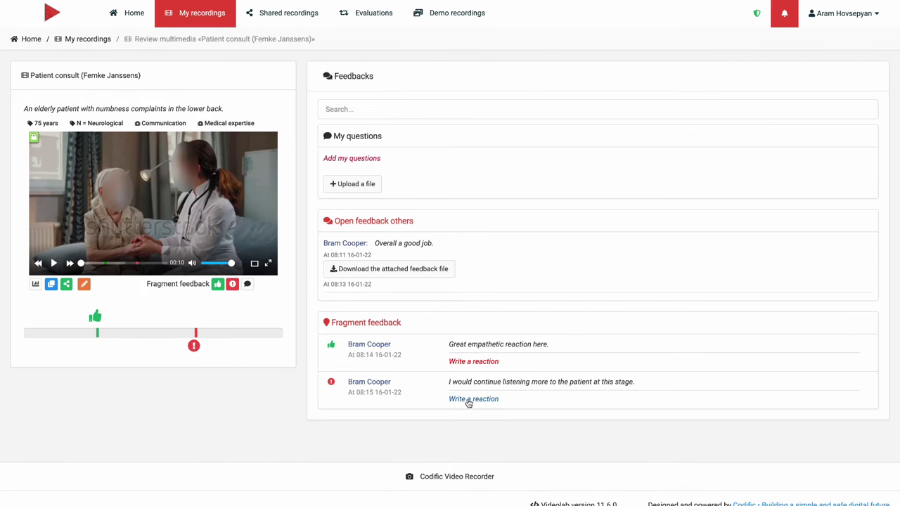
left_click(468, 400)
type("I disag")
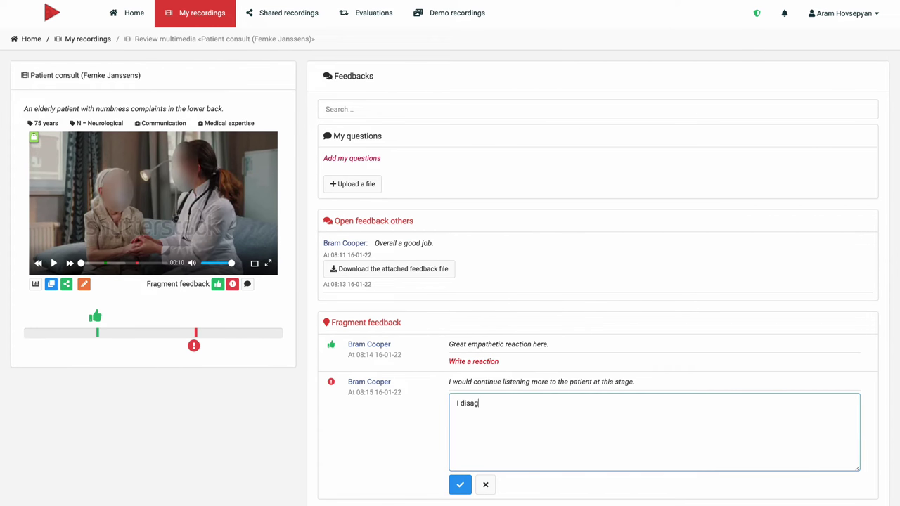
type("re")
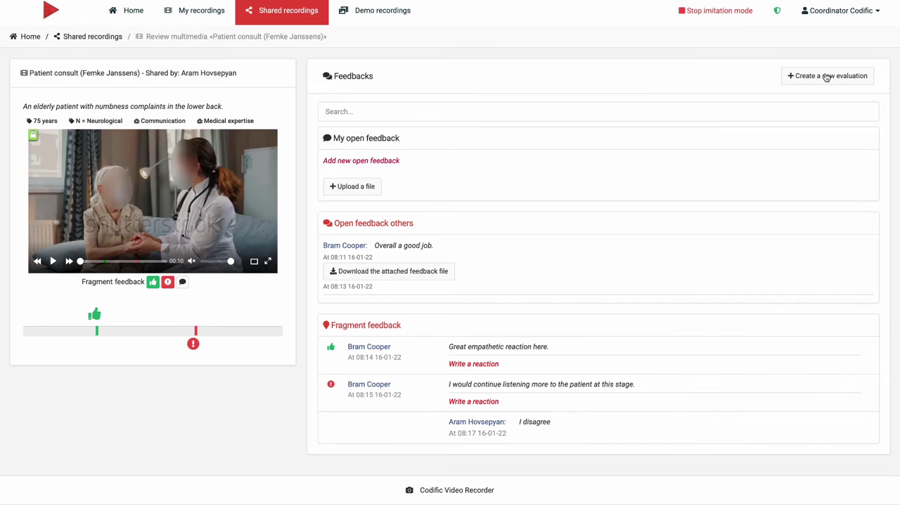
Start a Structured Evaluation: Opening and Physical check Above average, Follow up consult Average.
left_click(827, 78)
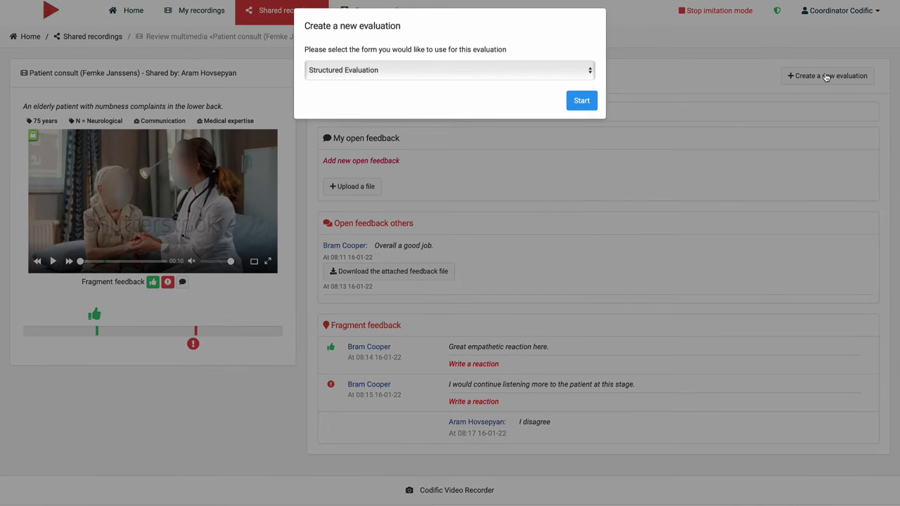
left_click(581, 105)
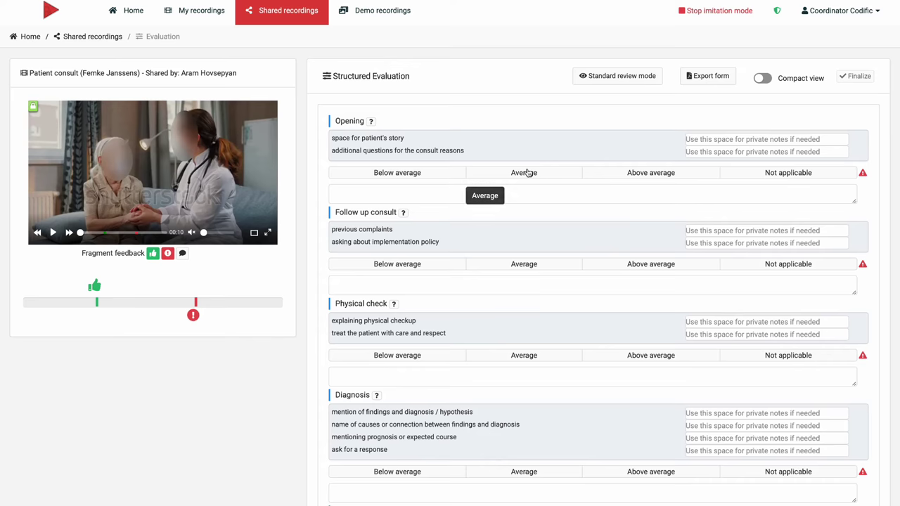
left_click(652, 172)
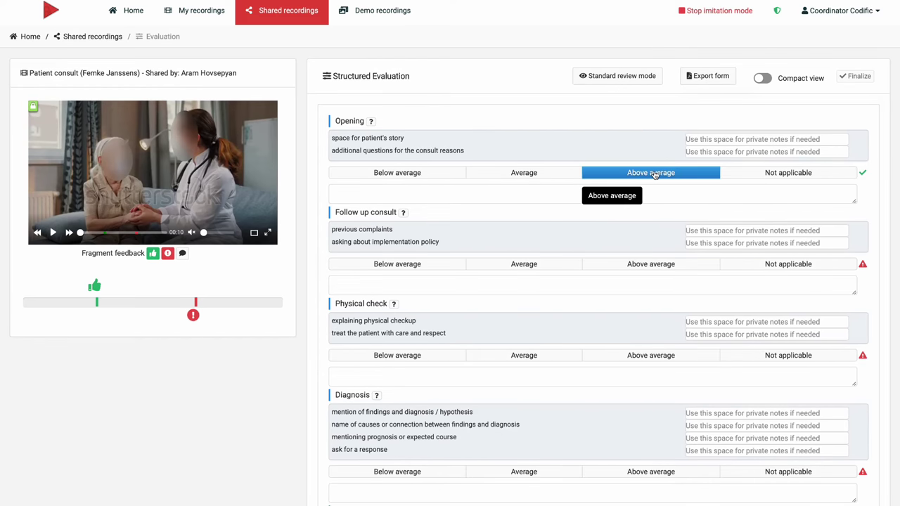
left_click(524, 266)
left_click(631, 357)
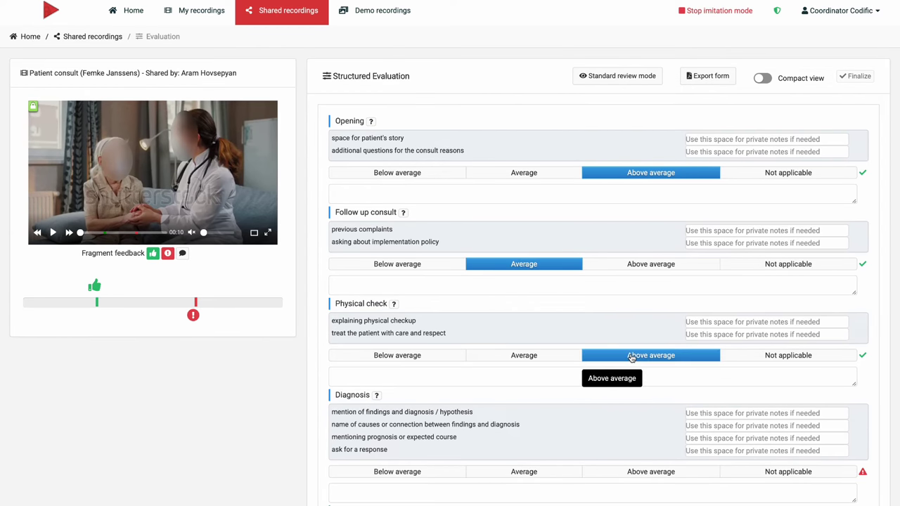
scroll(631, 358, "down", 1)
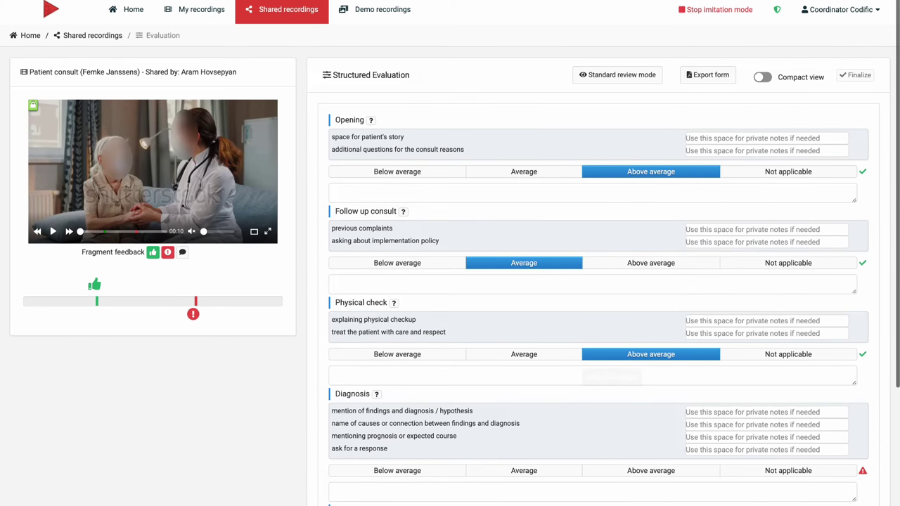